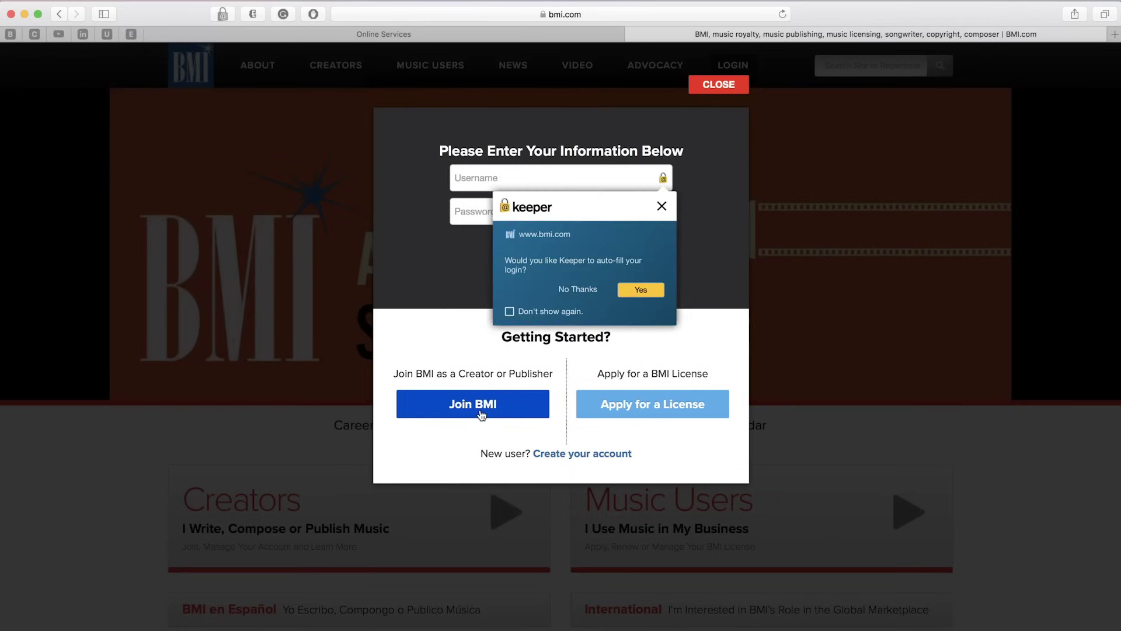
Step: Dismiss the auto-fill prompt and login dialog, and close the BMI home page to return to Online Services
click(672, 205)
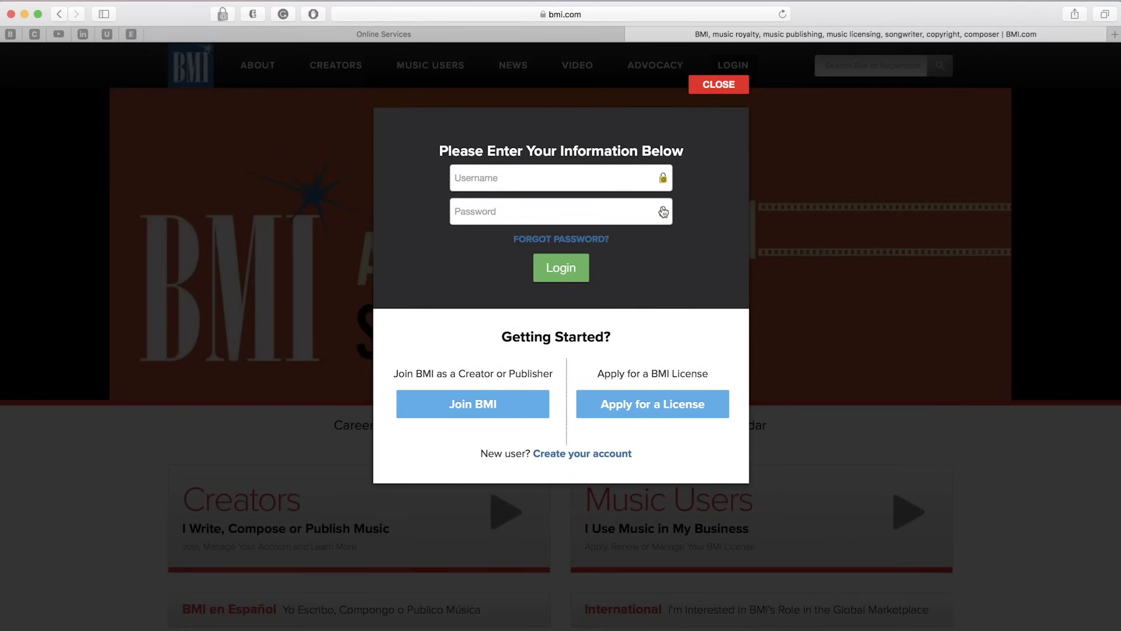
click(723, 90)
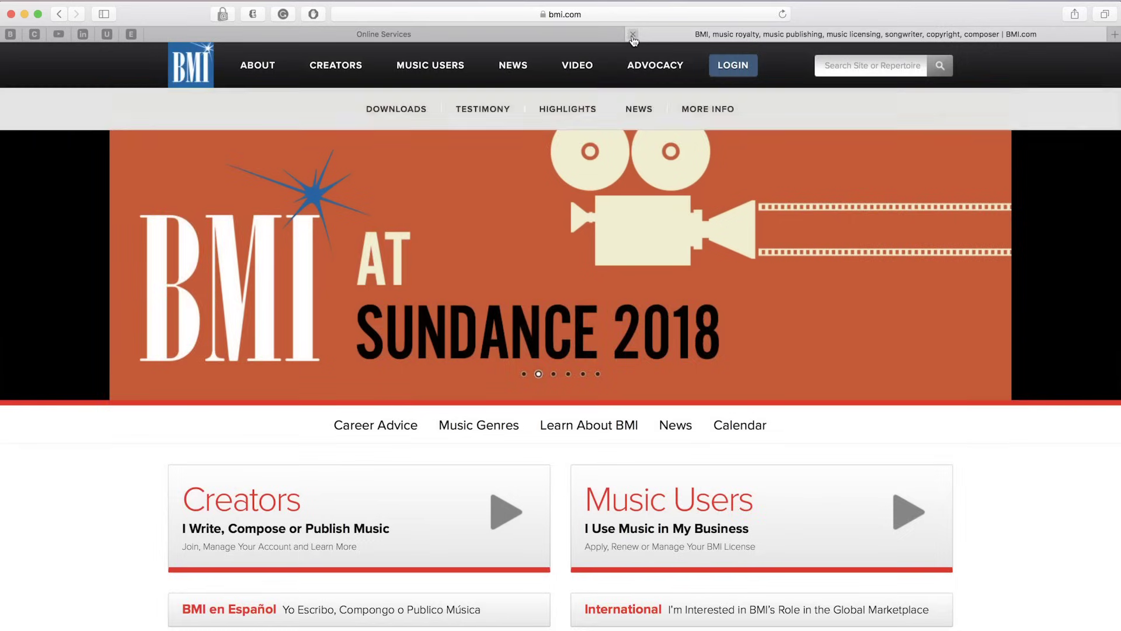
click(632, 34)
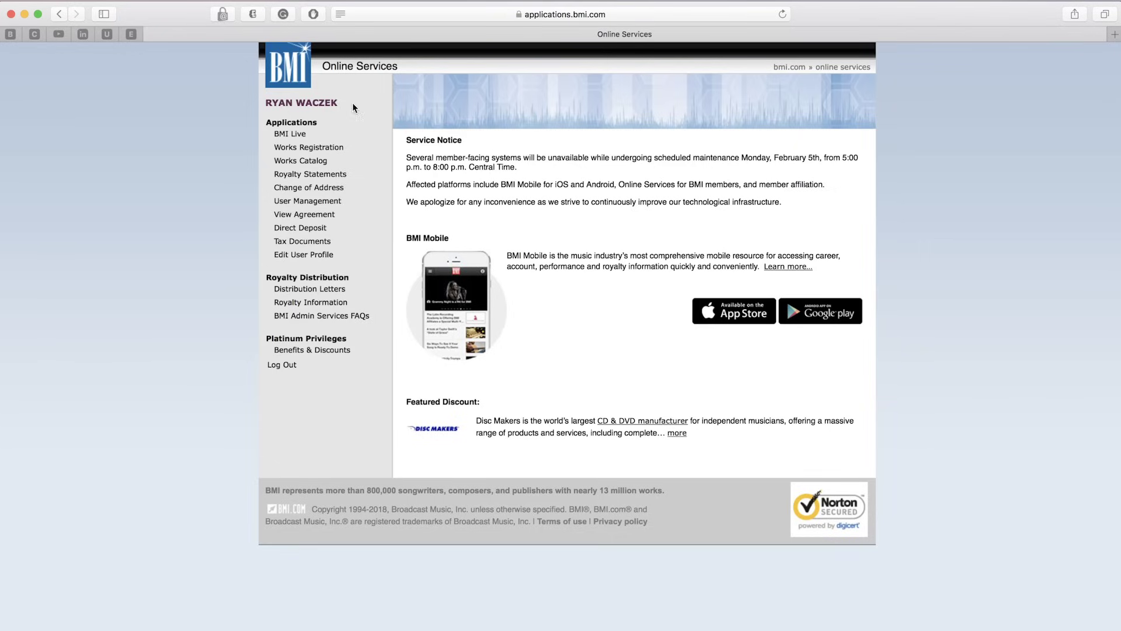
Step: Open Works Registration and display the in-process works of the individual writer's account
drag(342, 103, 266, 103)
click(267, 104)
click(306, 151)
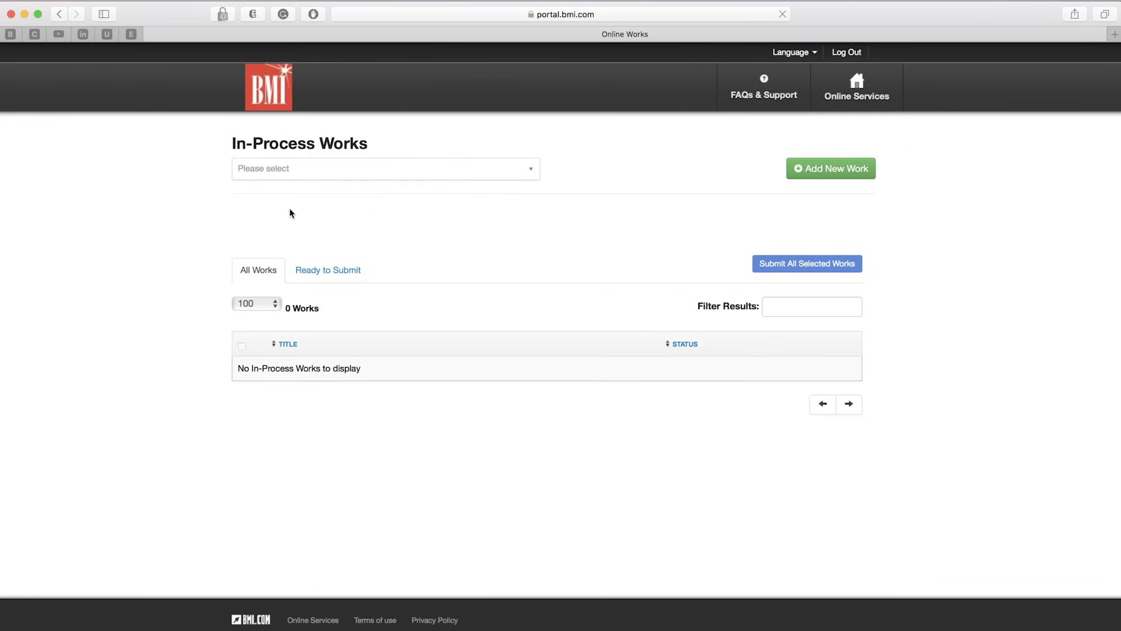
click(297, 168)
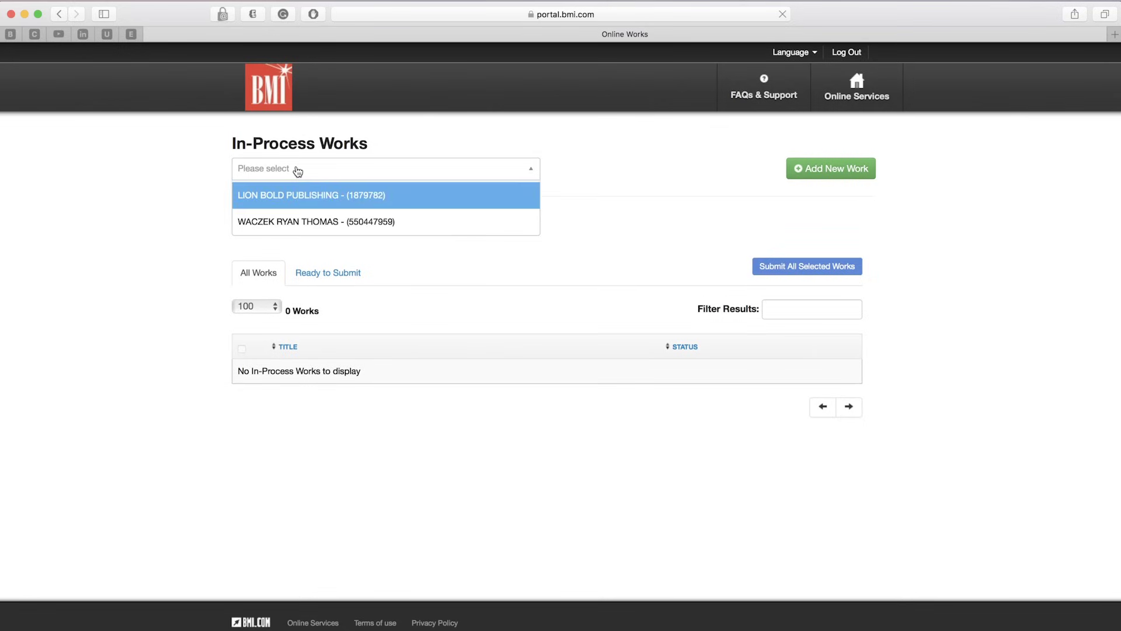
click(298, 223)
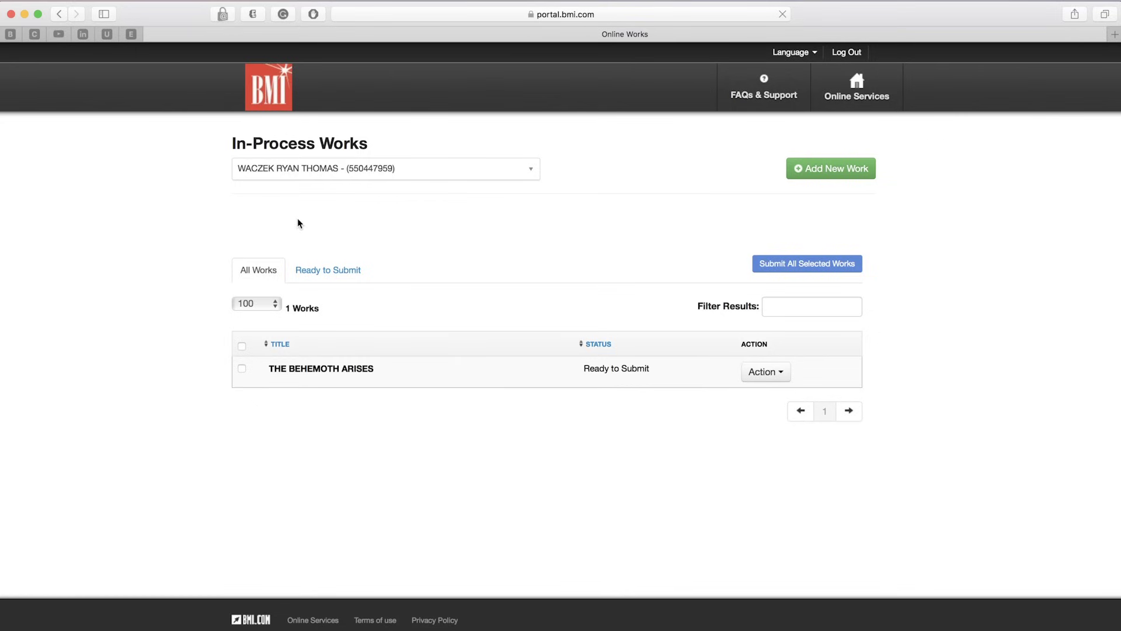
scroll(391, 216, down, 1)
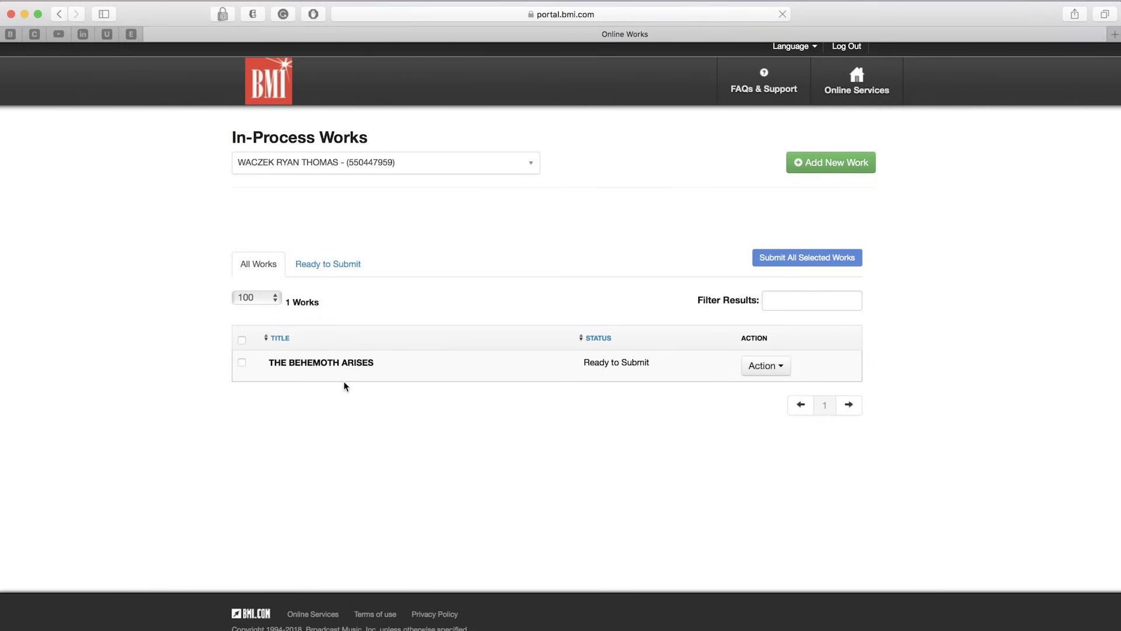
Step: Start a new work registration for the writer's account with the work type All Other Genres
click(835, 169)
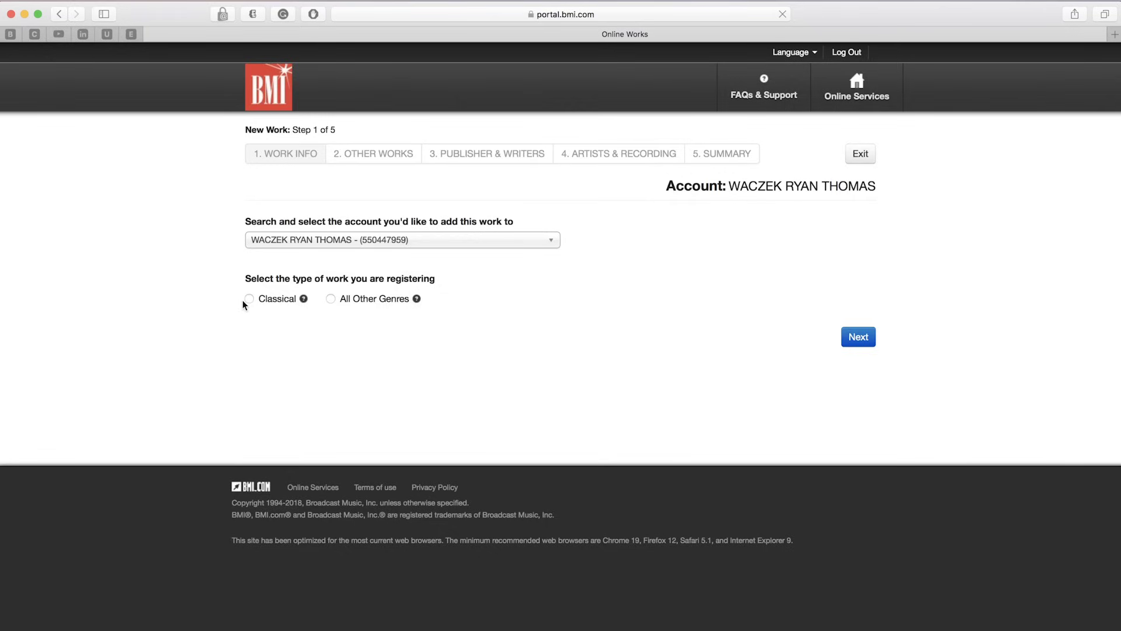
click(330, 300)
click(857, 339)
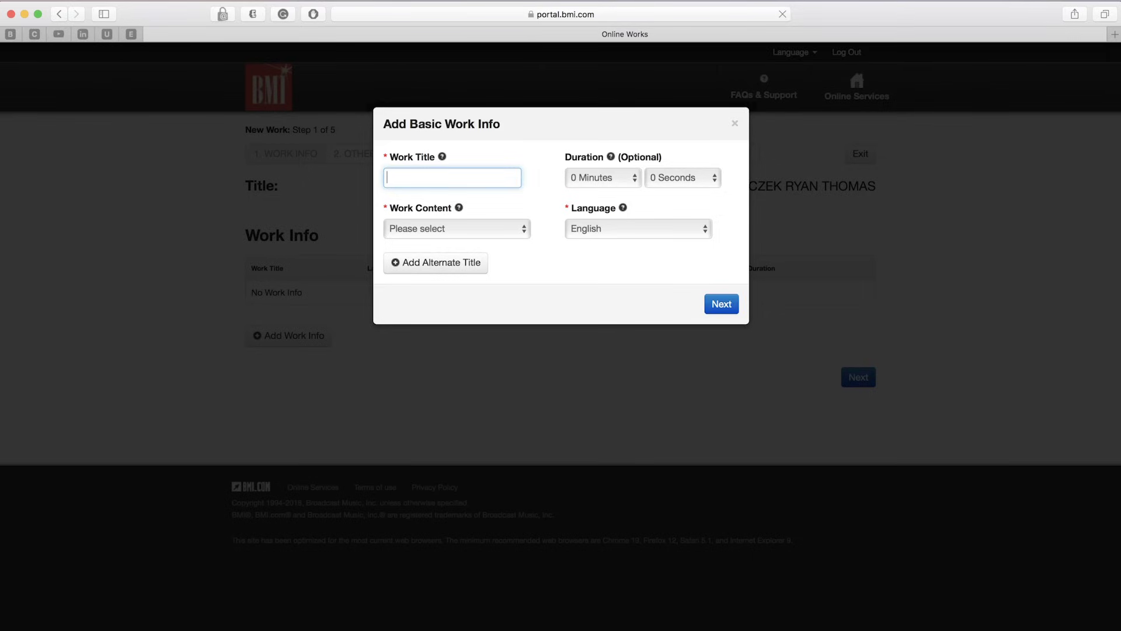
Step: Enter FAKE SONG NAME as the work title, set the work content to Music and Lyrics, and submit the basic work info
text(FAKE SONG NAME)
click(603, 179)
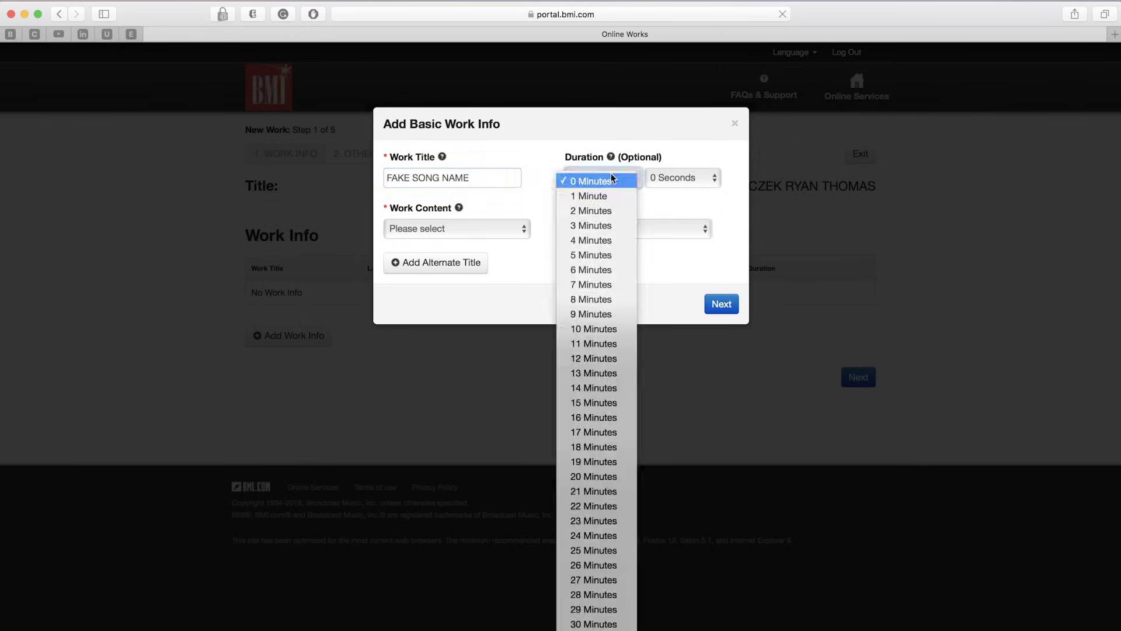
click(660, 158)
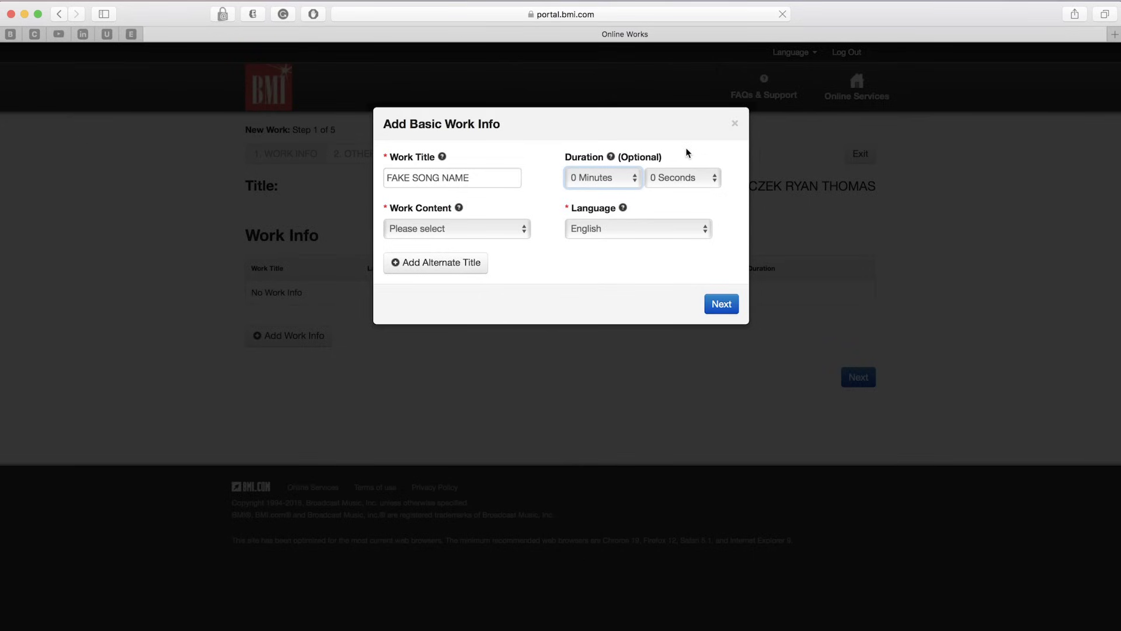
click(677, 182)
click(609, 181)
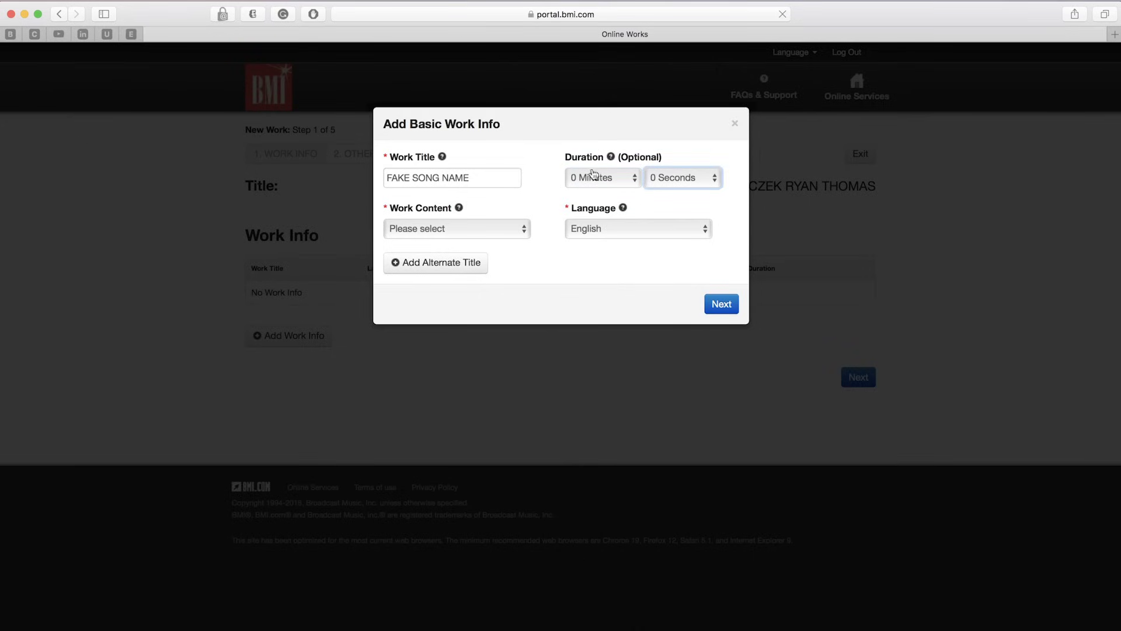
click(476, 229)
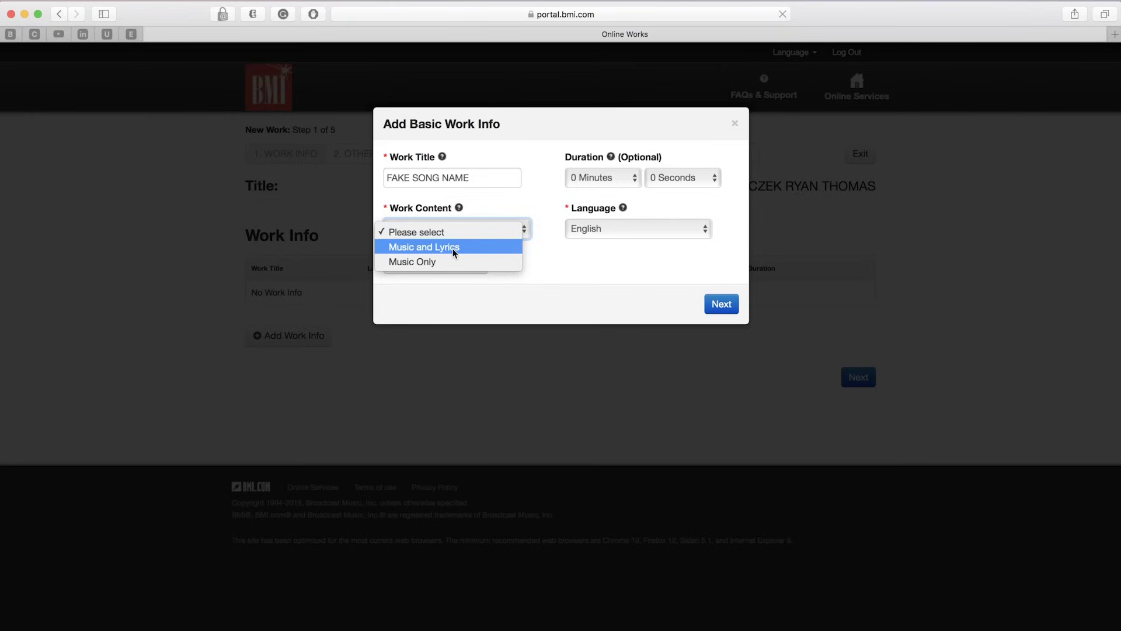
click(423, 250)
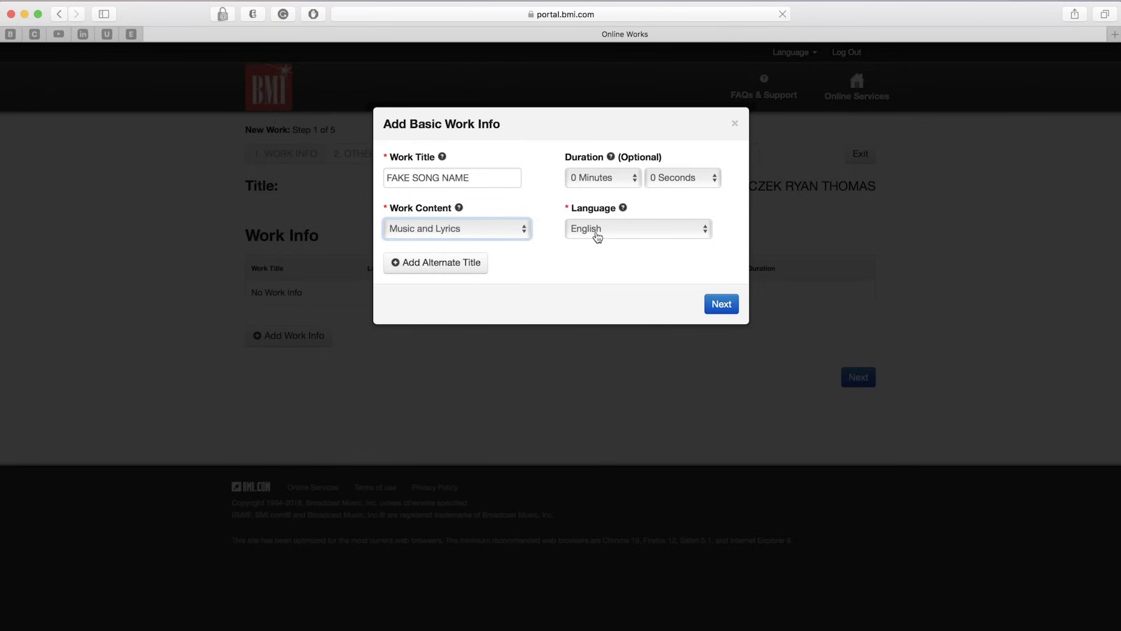
click(435, 273)
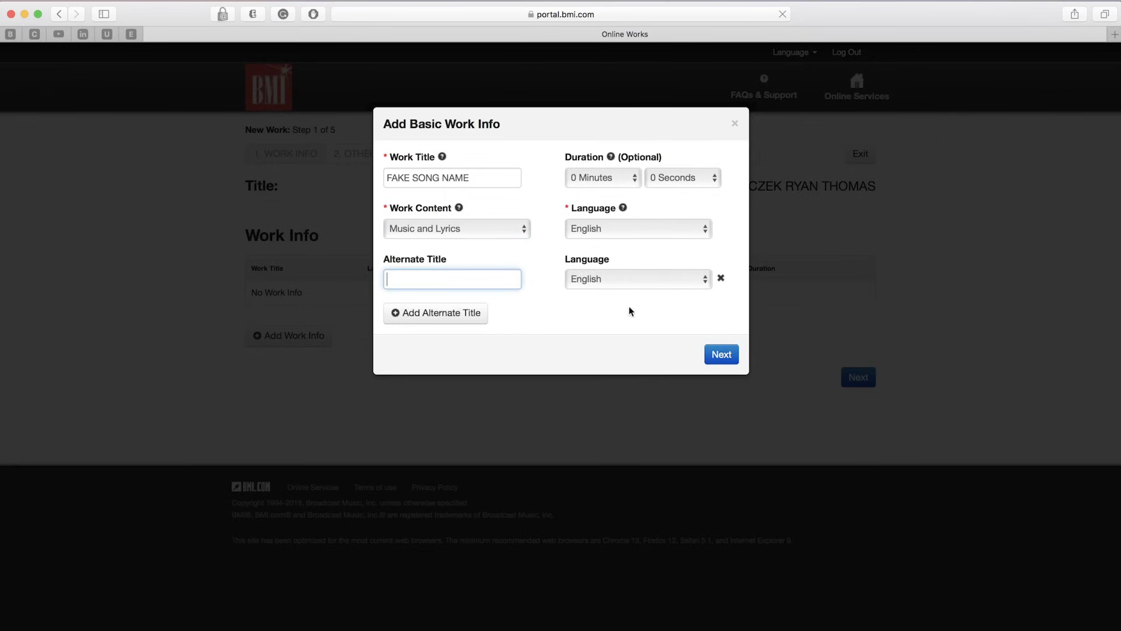
click(721, 278)
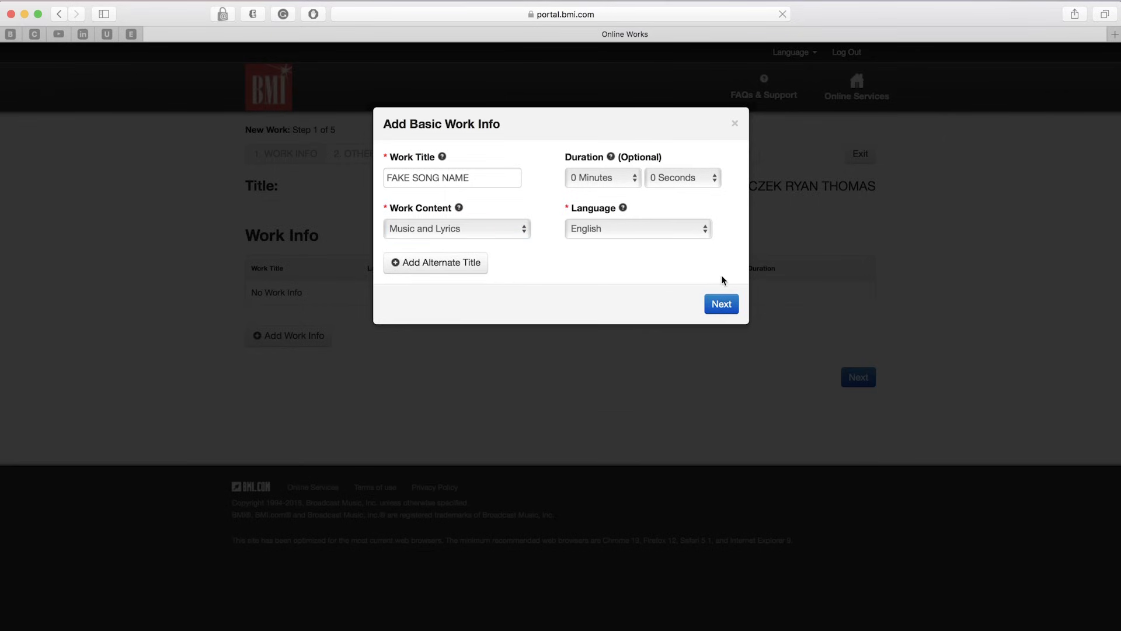
click(722, 305)
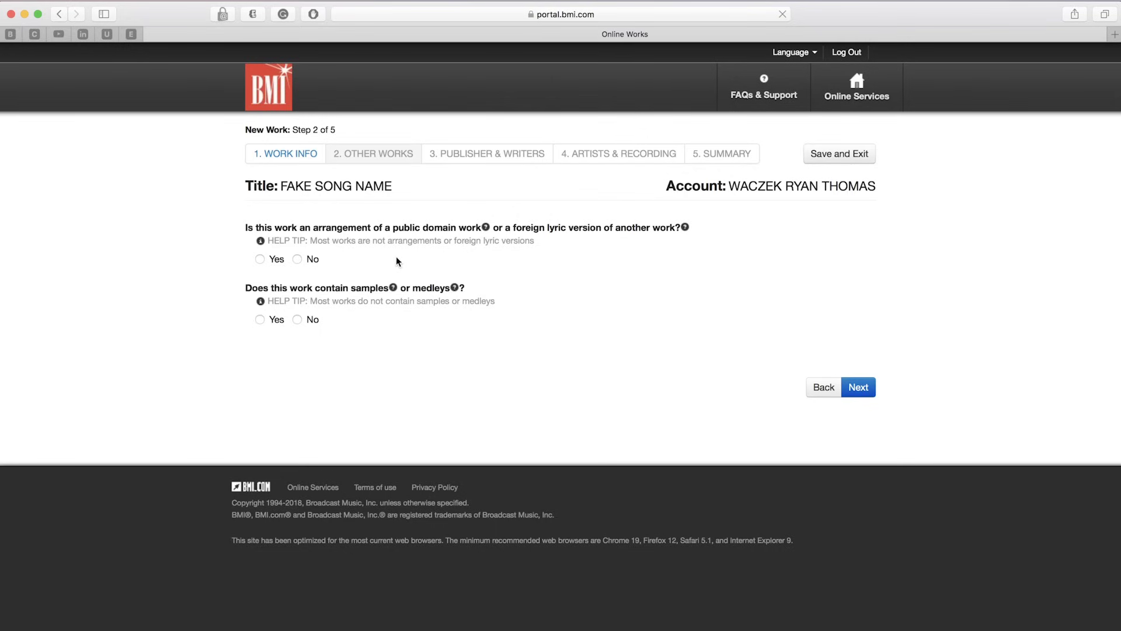
Step: Answer No to the arrangement or foreign lyric question and to the samples or medleys question, and continue
click(298, 260)
click(260, 259)
click(301, 261)
click(298, 320)
click(861, 389)
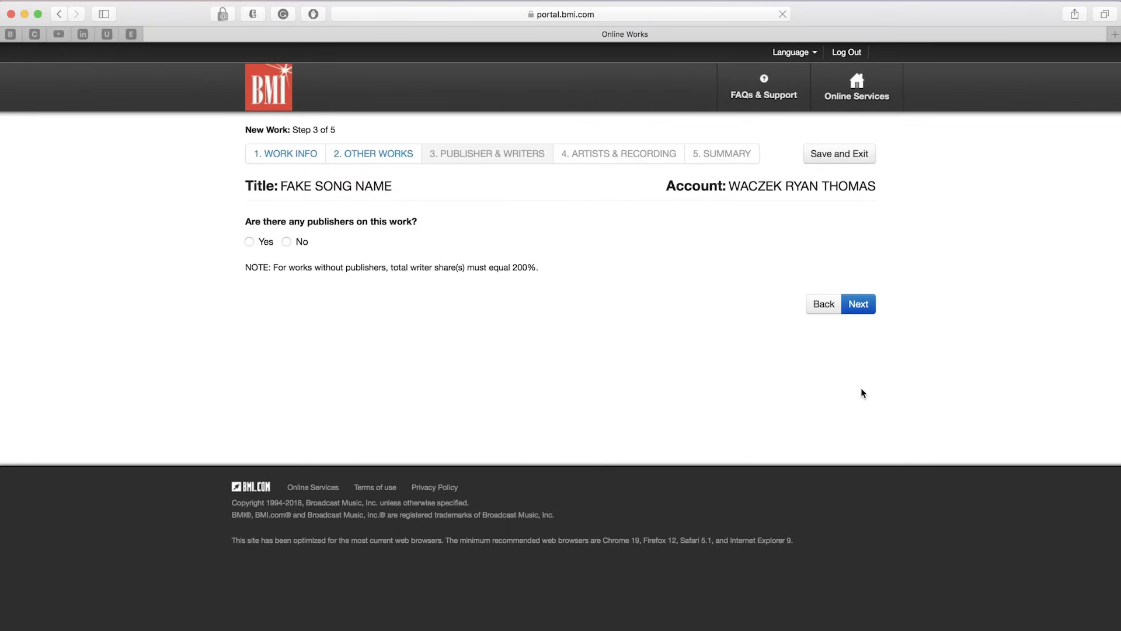
Step: Answer Yes to whether the work has any publishers and continue to the publisher entry
click(286, 241)
click(288, 243)
click(250, 243)
click(859, 305)
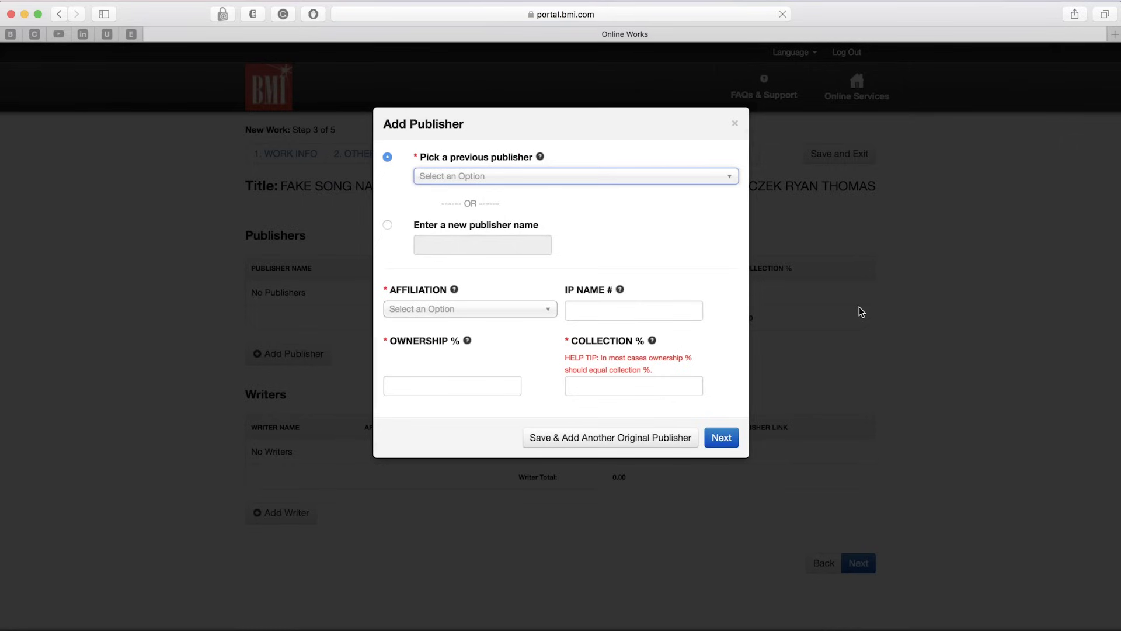
click(659, 179)
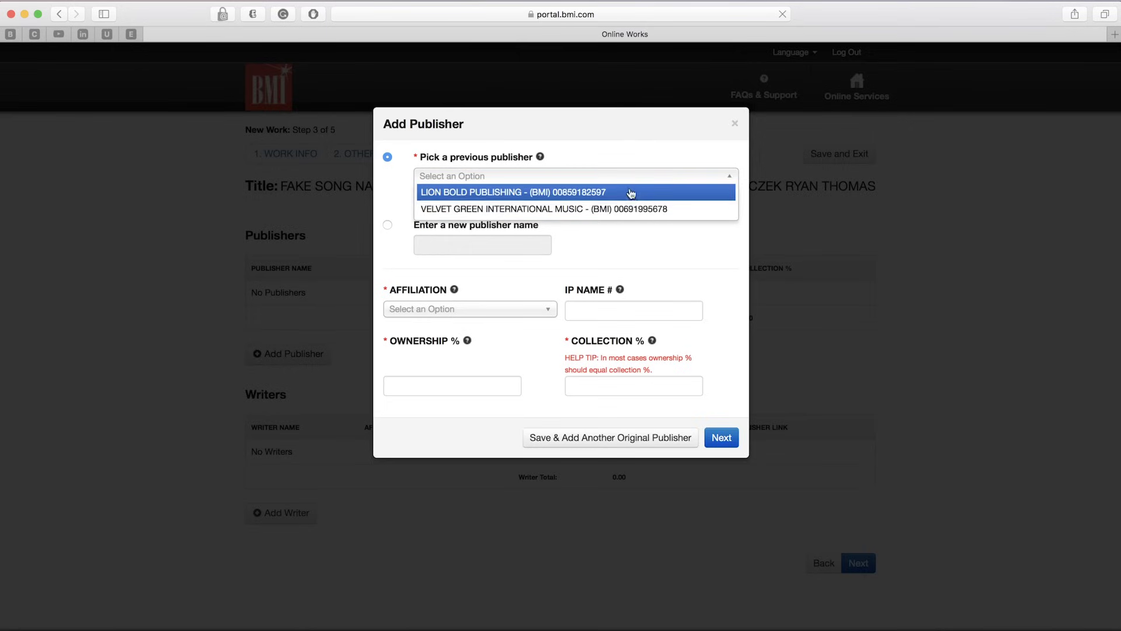
click(542, 193)
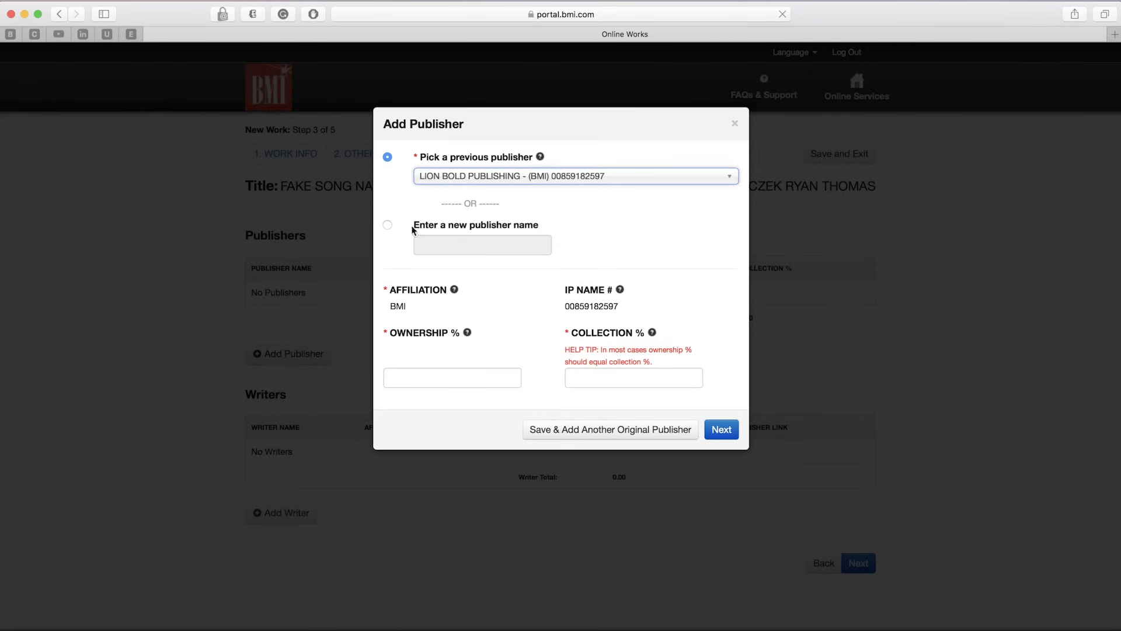
click(387, 225)
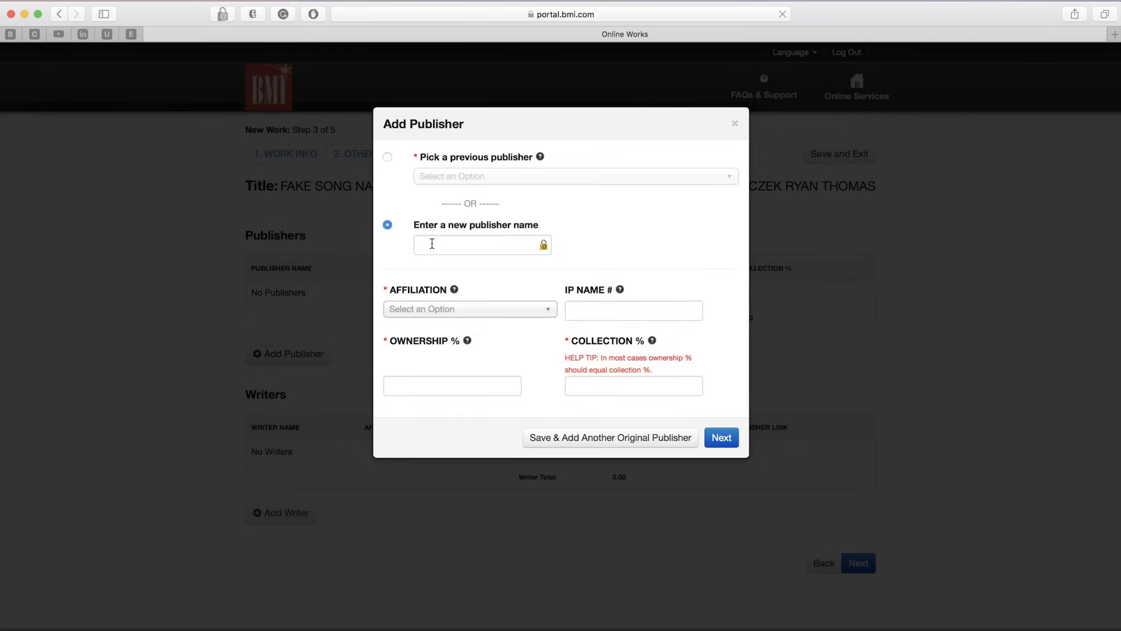
click(388, 157)
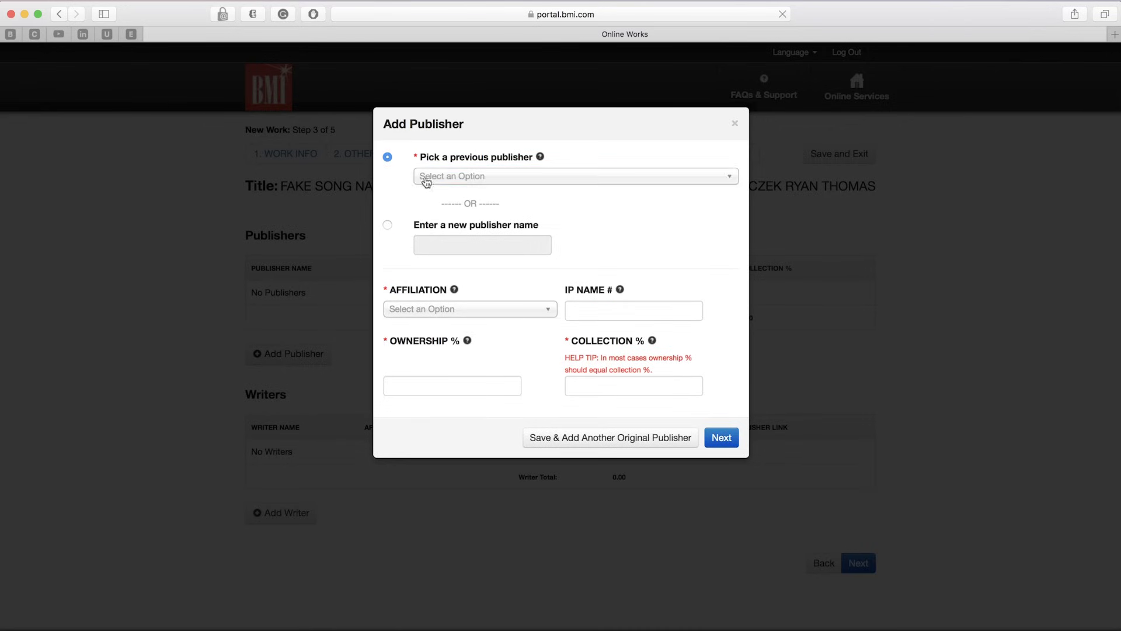
Step: Add the previous publisher LION BOLD PUBLISHING to the work with 100% ownership and 100% collection
click(428, 178)
click(432, 191)
click(471, 377)
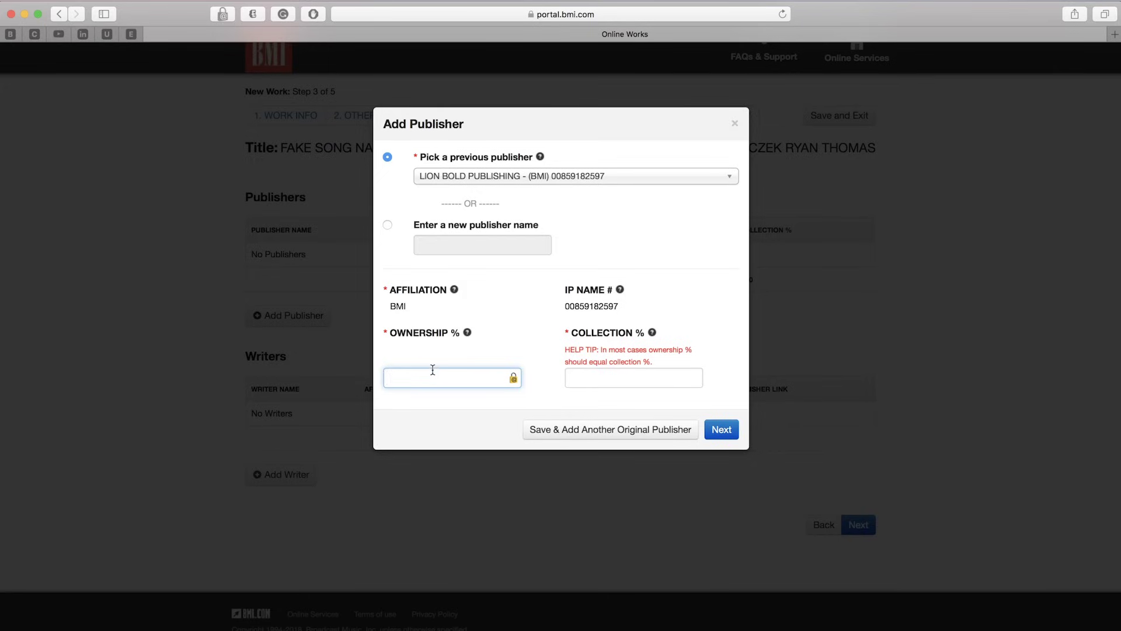
text(100.00)
click(539, 403)
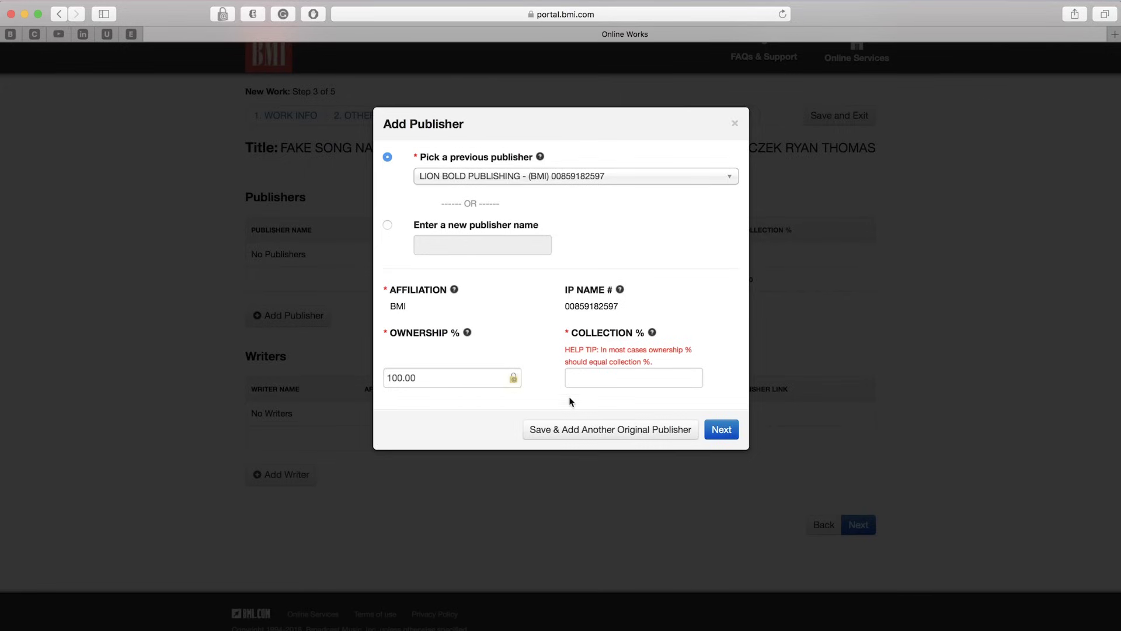
click(593, 377)
text(100)
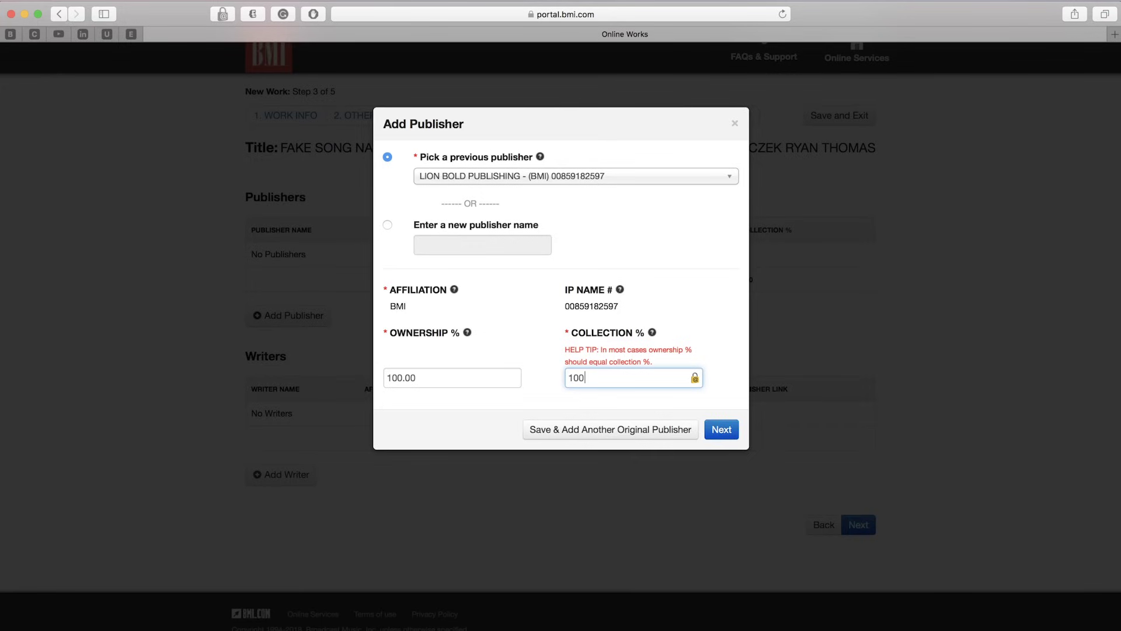
click(608, 406)
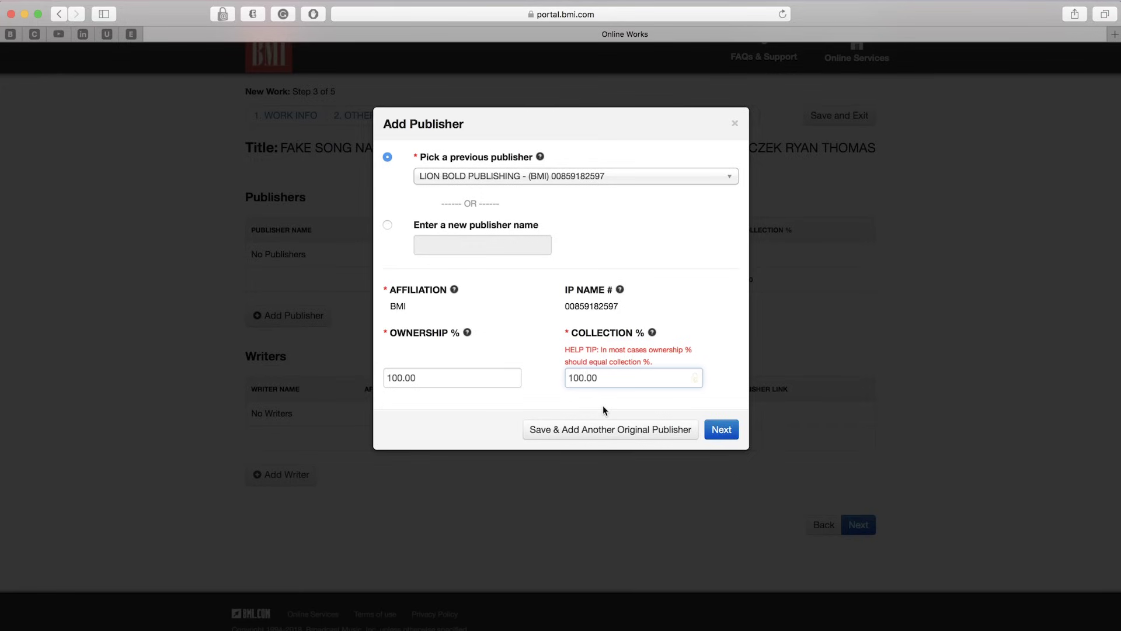
click(725, 431)
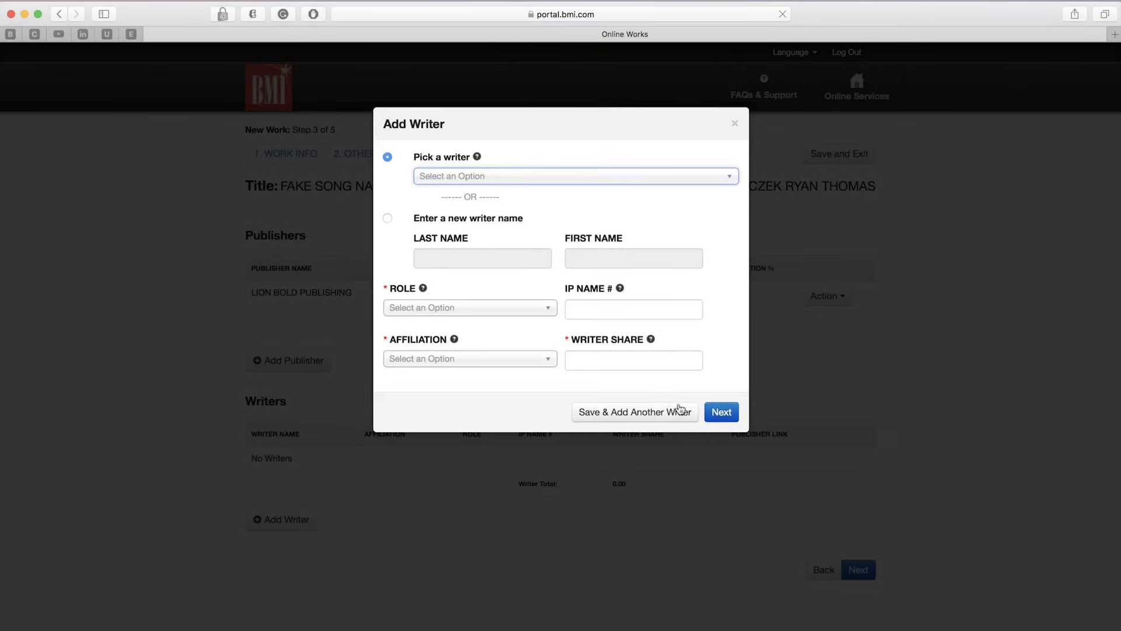
Step: Add the account holder as a writer with the role Composer/Author and a writer share of 100, and continue
click(445, 177)
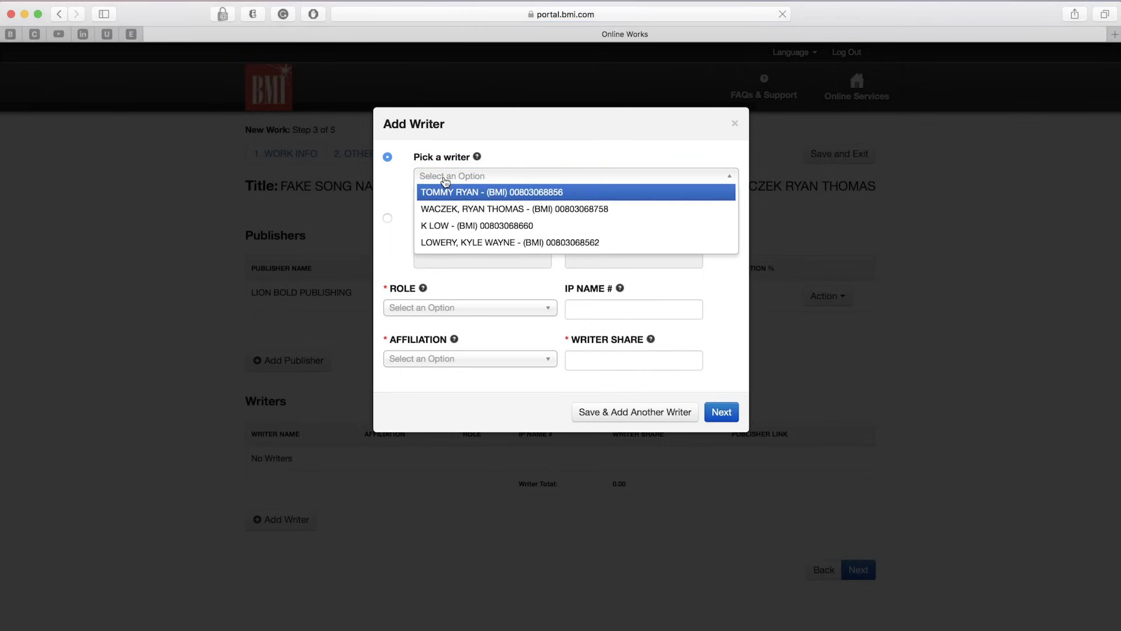
click(442, 209)
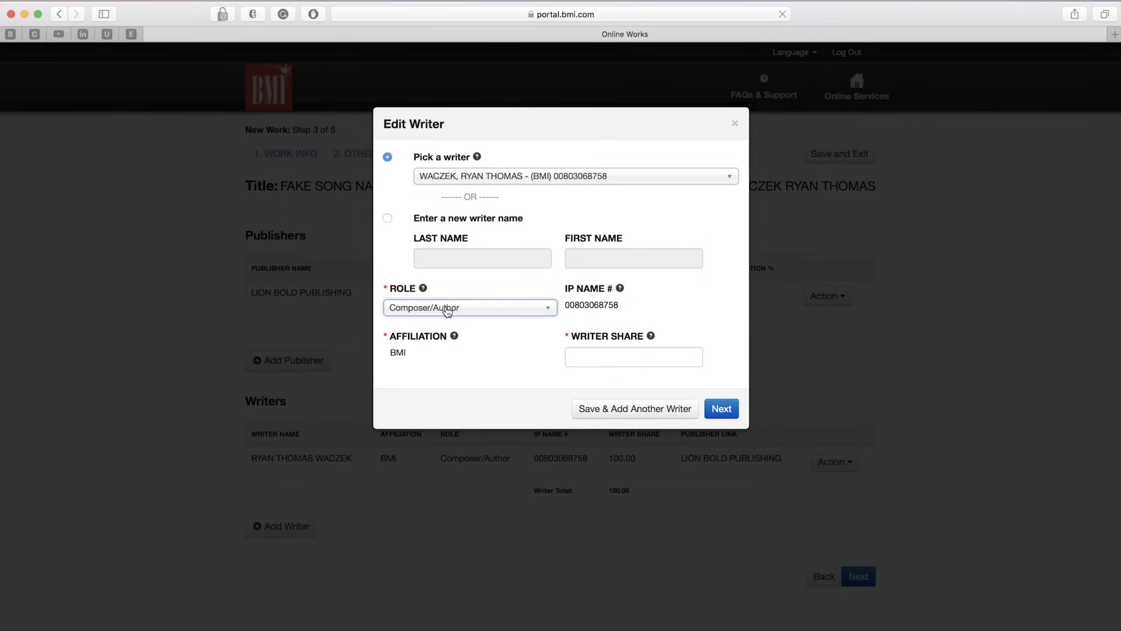
click(447, 311)
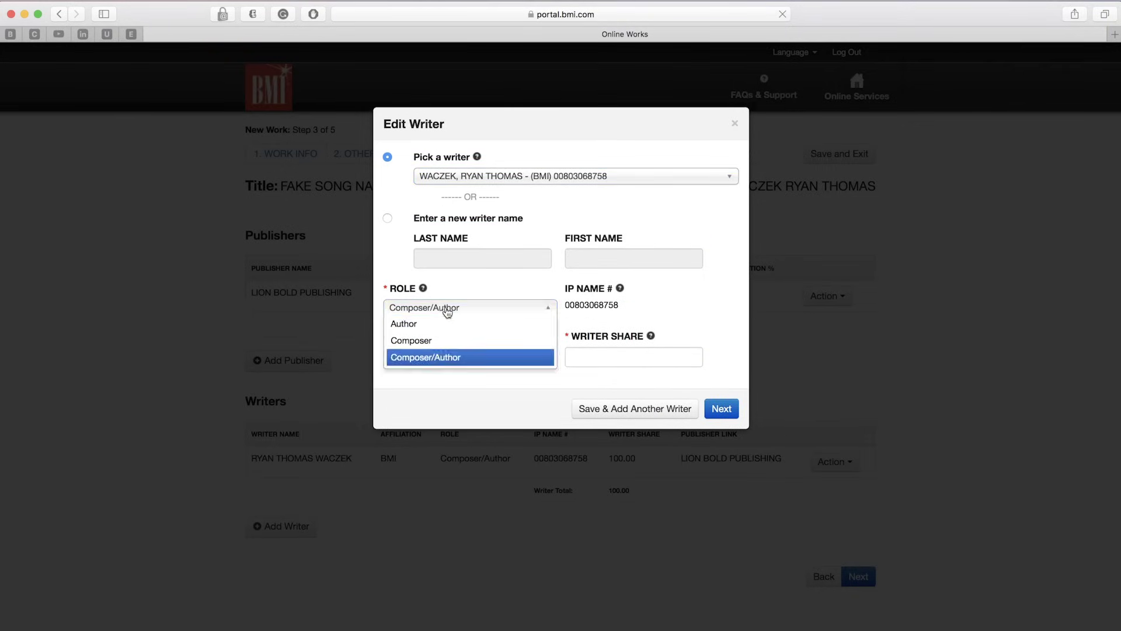
click(433, 360)
click(436, 311)
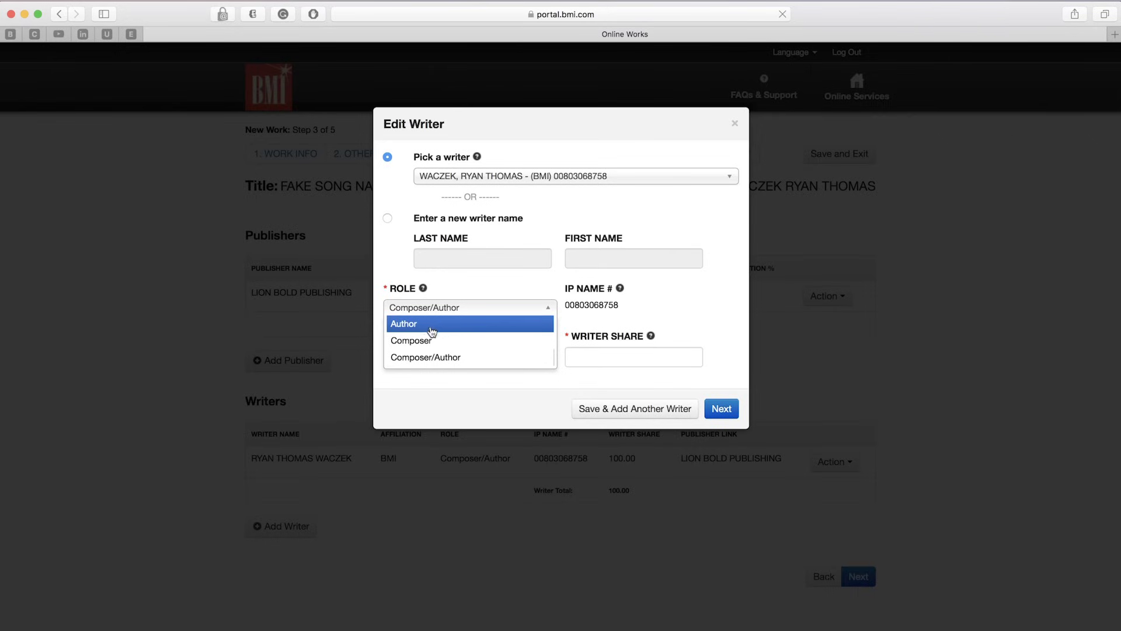
click(426, 358)
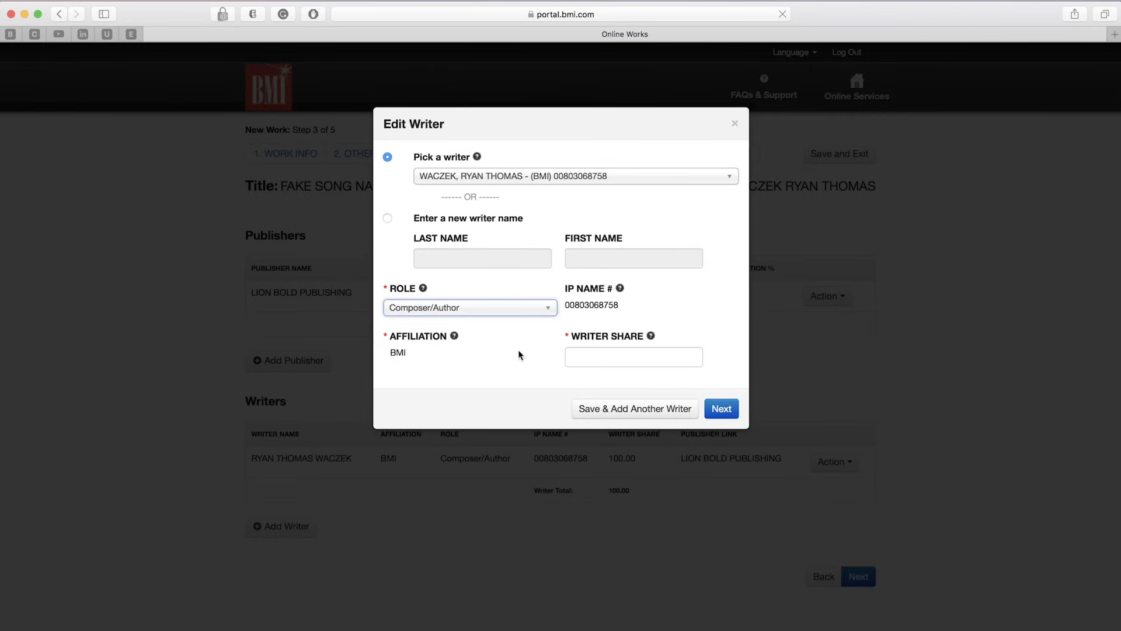
click(606, 354)
text(100)
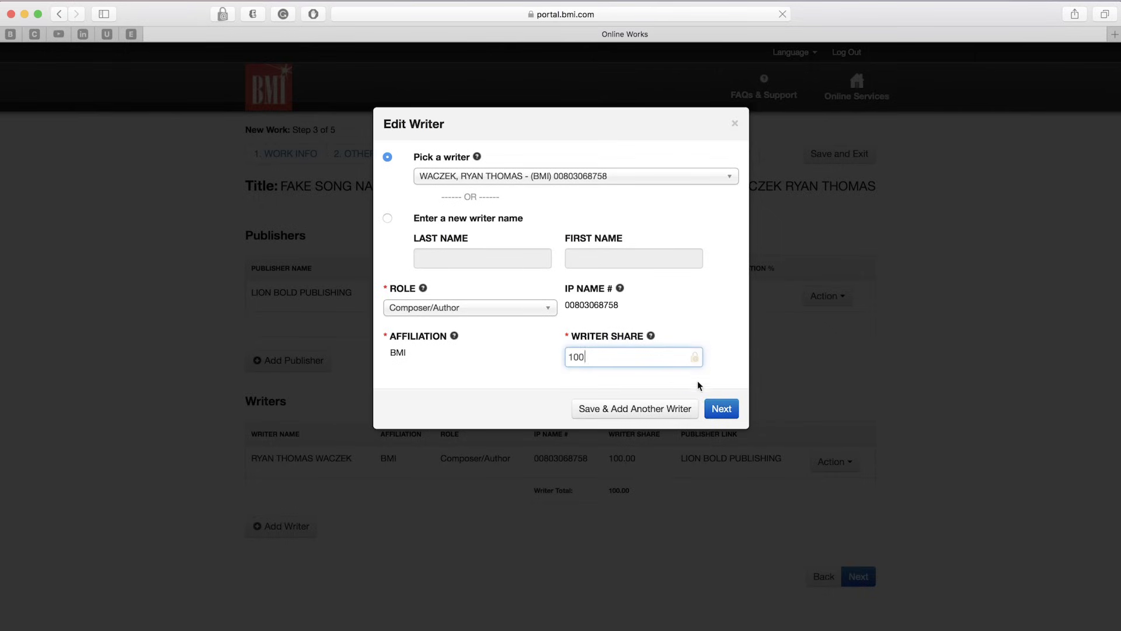
click(719, 407)
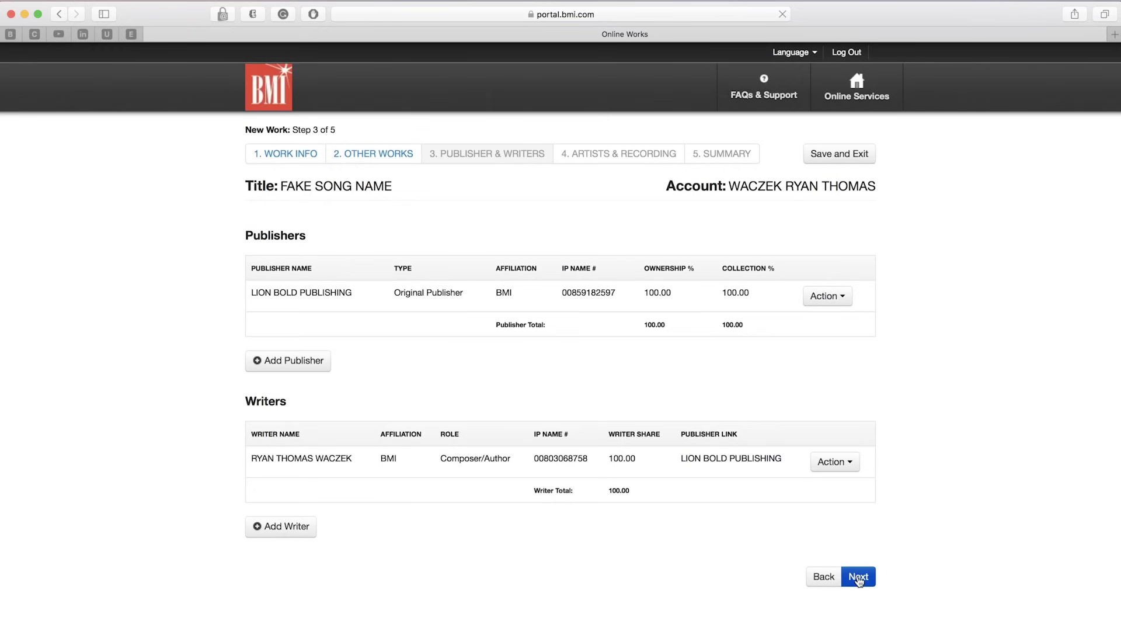
click(859, 577)
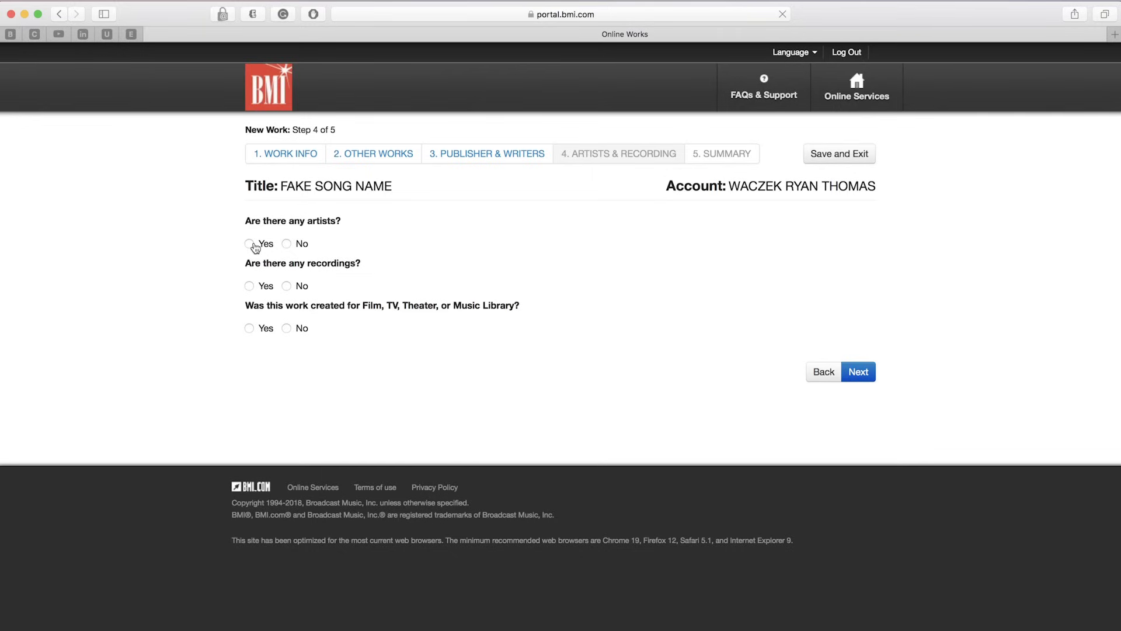
Step: Answer No to the artists, recordings, and Film, TV, Theater, or Music Library questions, and continue to the summary
click(286, 245)
click(288, 286)
click(286, 328)
click(859, 371)
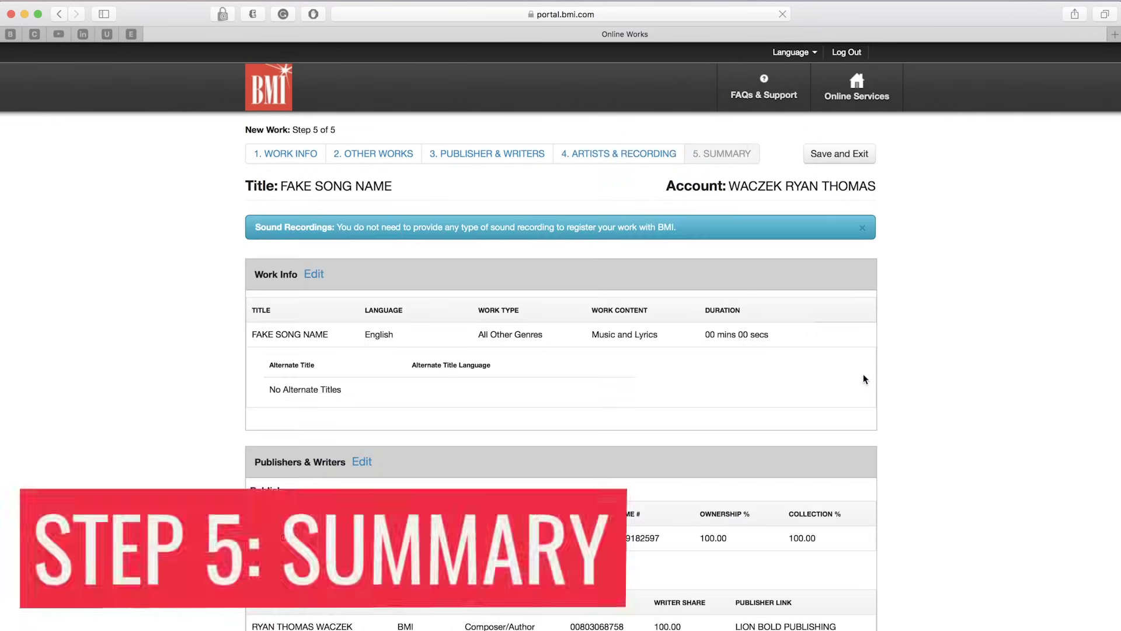